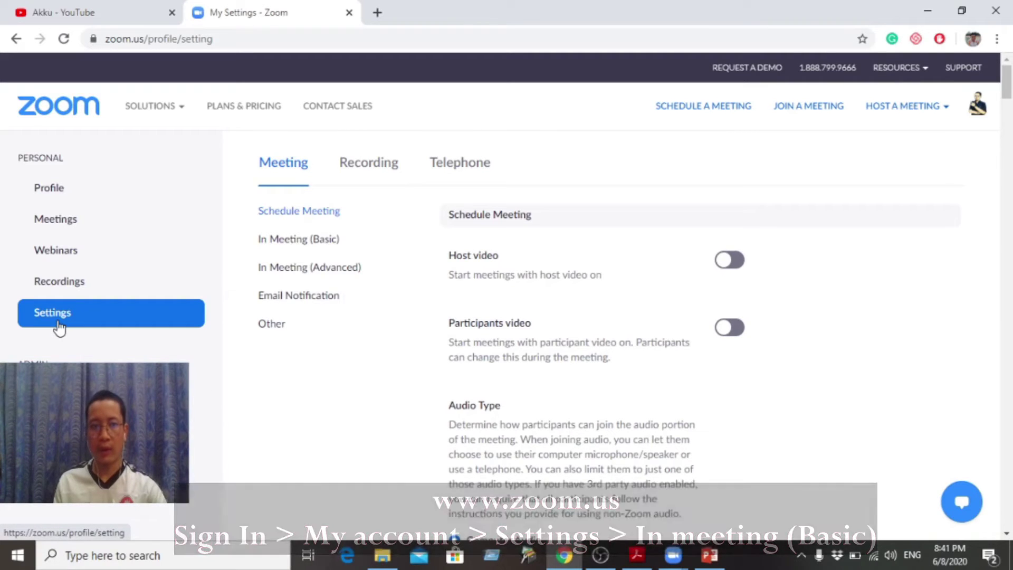
- Scroll the In Meeting (Basic) settings down to the Screen sharing and Annotation options
left_click(305, 242)
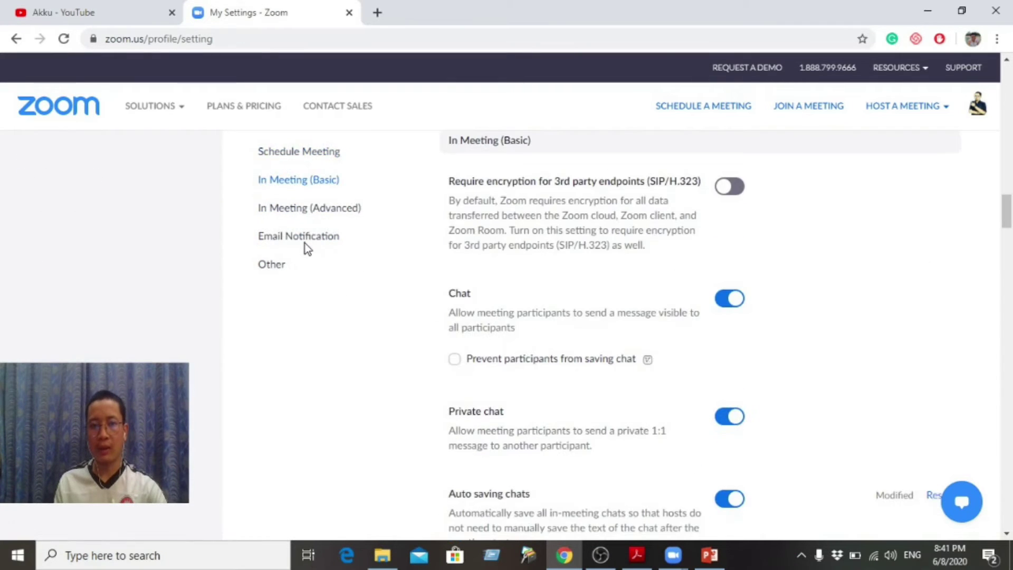
scroll(426, 446, "down", 5)
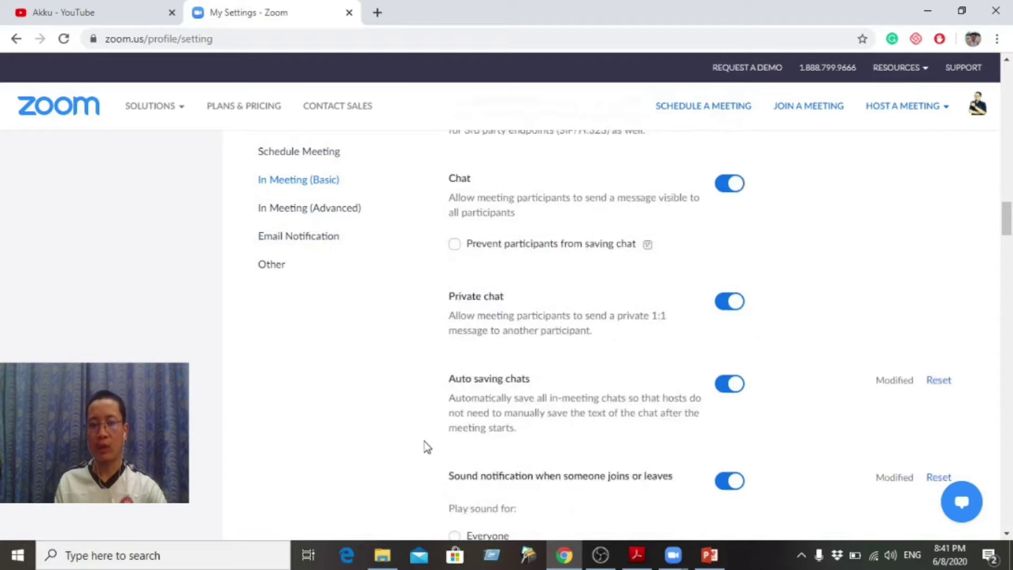
scroll(426, 446, "down", 10)
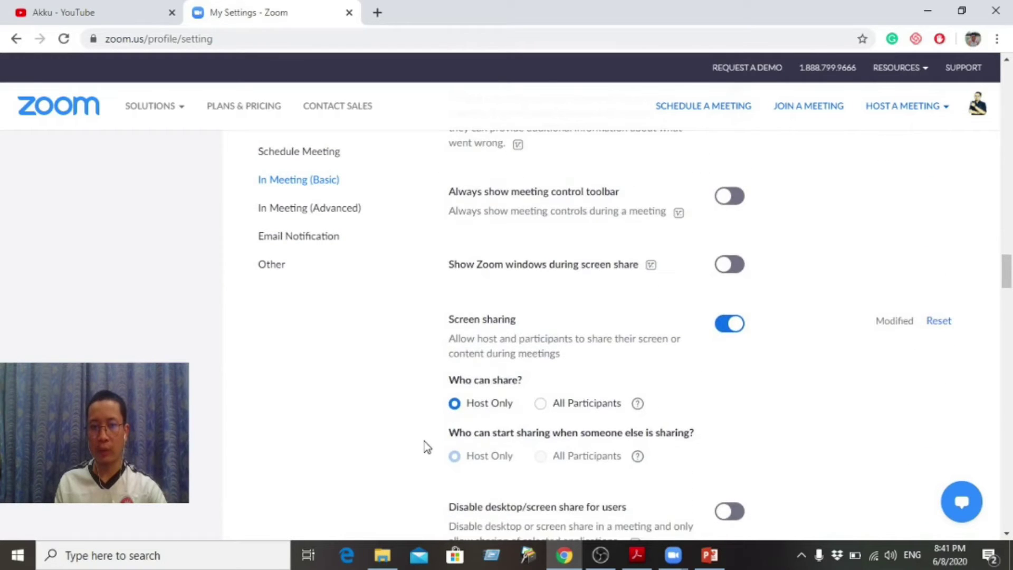
scroll(430, 451, "down", 4)
scroll(411, 369, "down", 2)
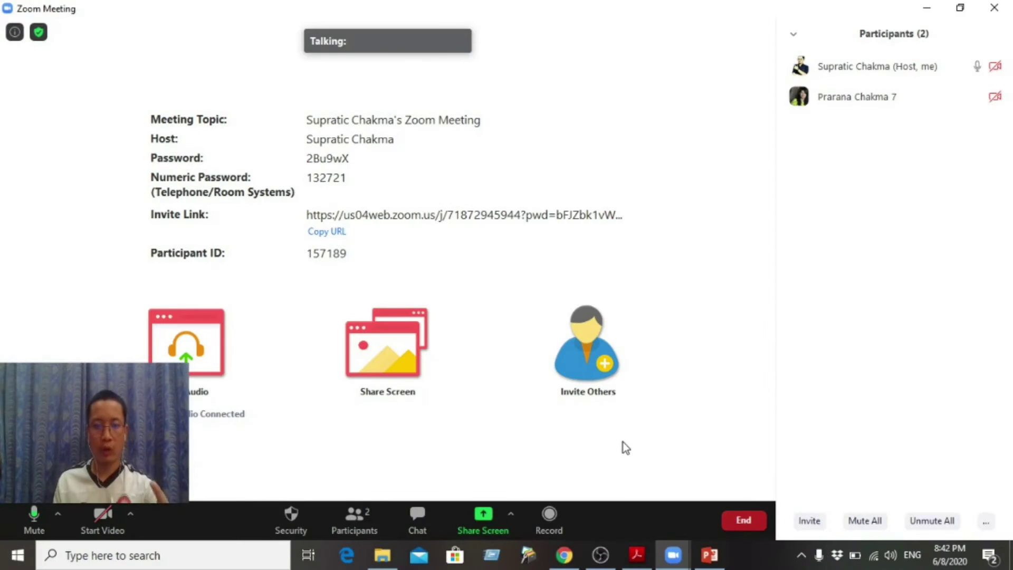
- Share the Adobe Acrobat Reader window showing the Port Dickson tourism-development PDF
left_click(488, 514)
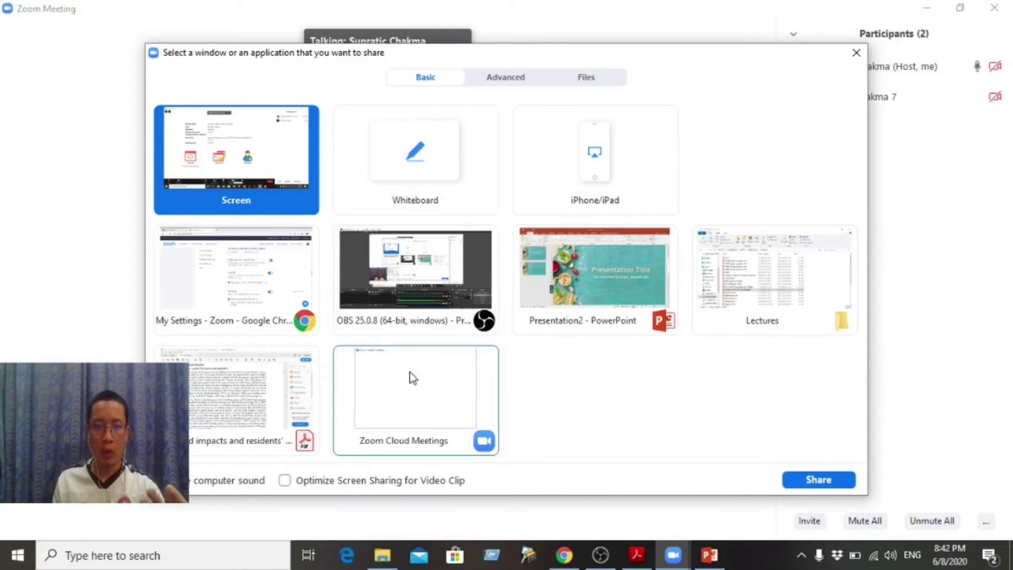
left_click(233, 414)
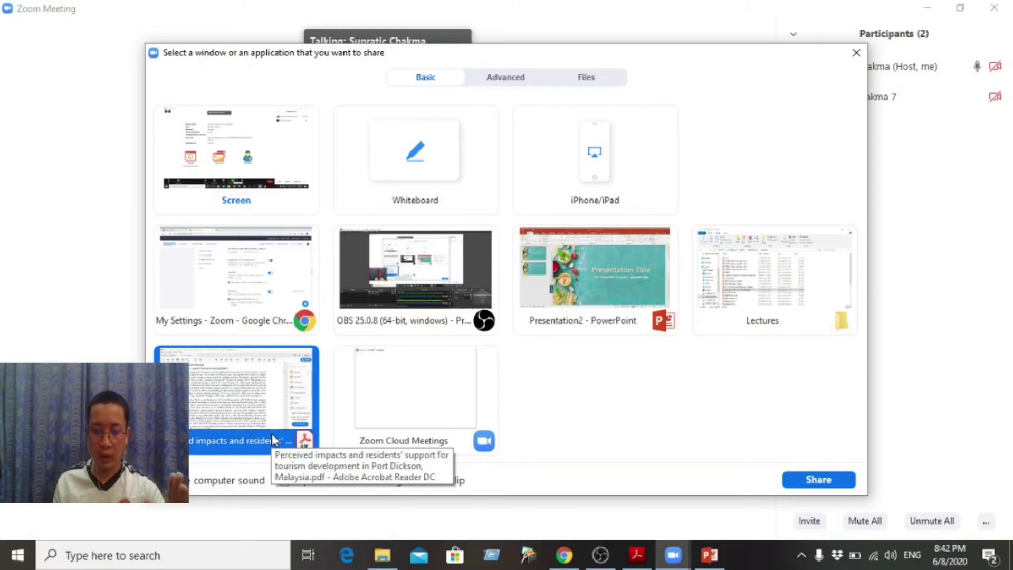
left_click(820, 478)
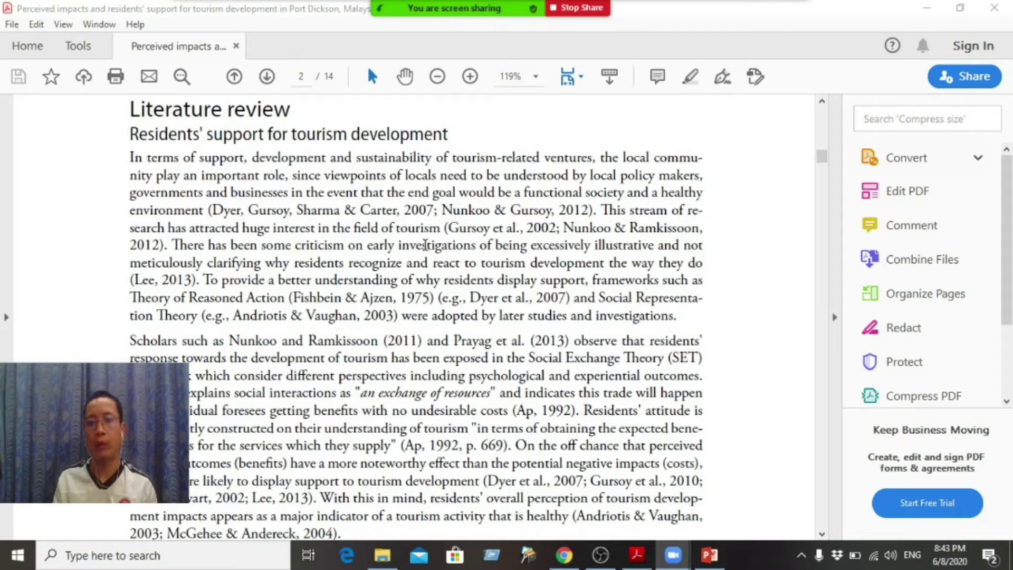
- Reveal the meeting controls and open the Annotate tools over the shared PDF
mouse_move(569, 18)
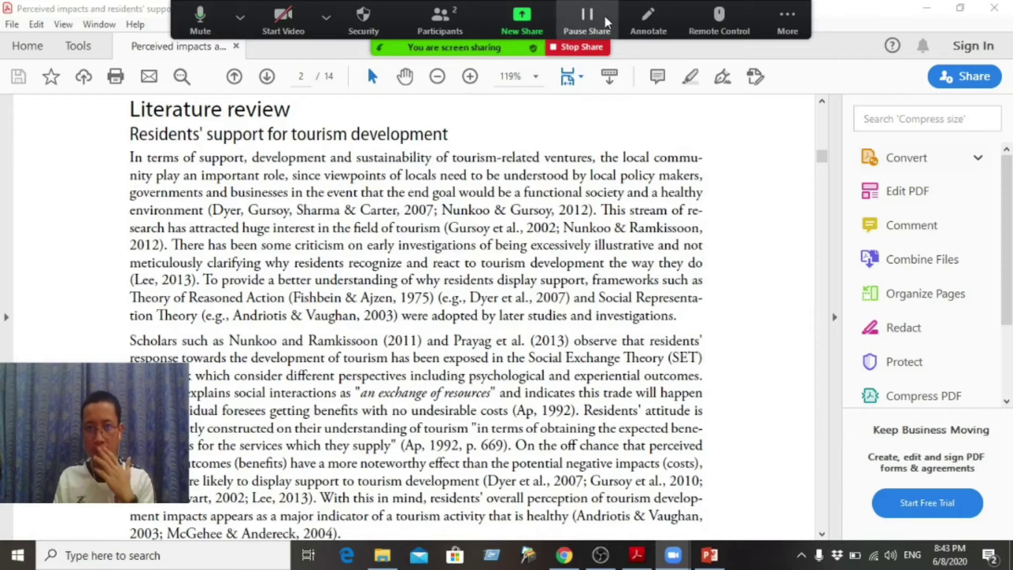
left_click(635, 34)
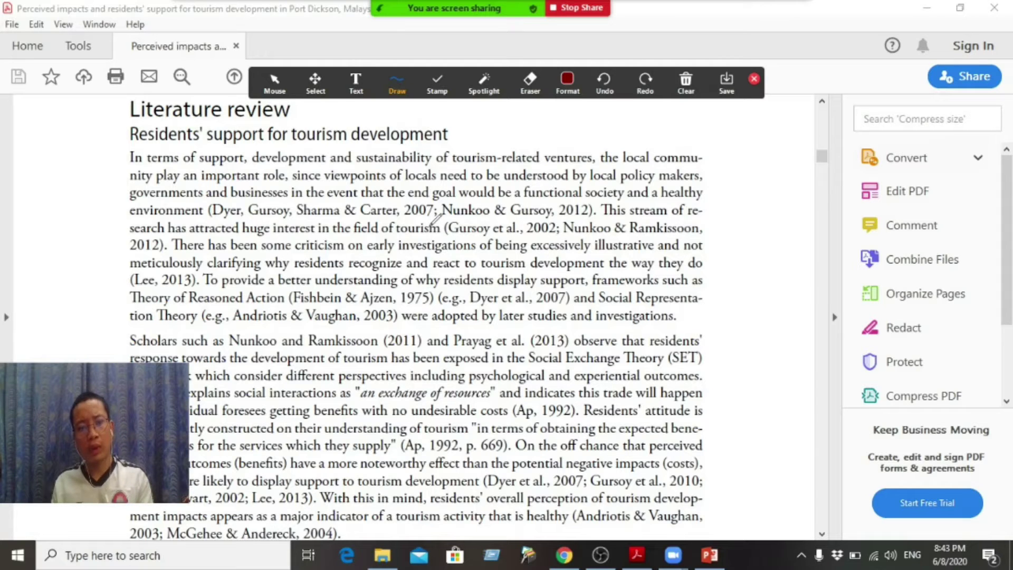
- Try the spotlight pointer, then stamp green checks beside 'Fishbein & Ajzen' and 'Ap, 1992'
left_click(483, 90)
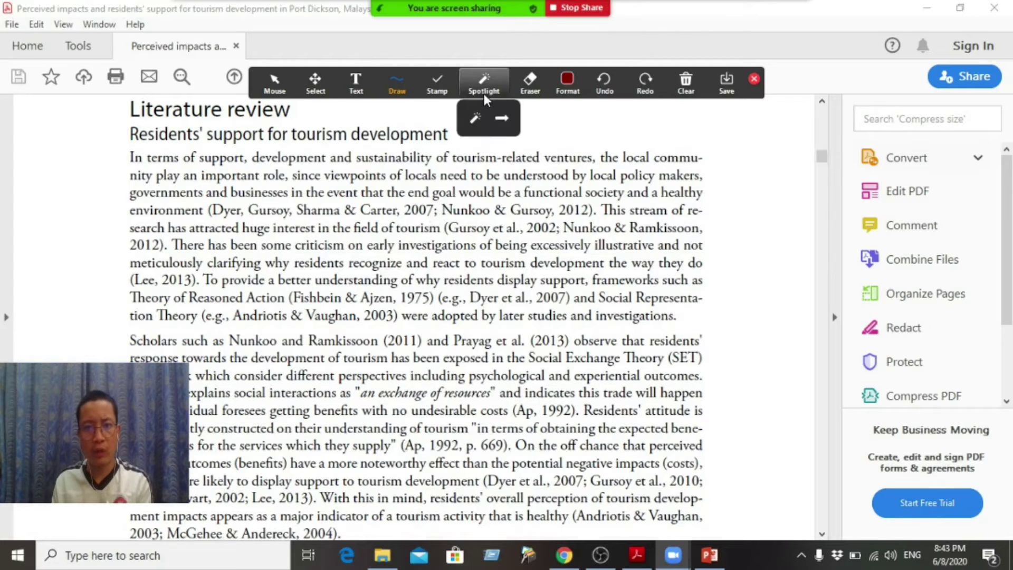
left_click(476, 119)
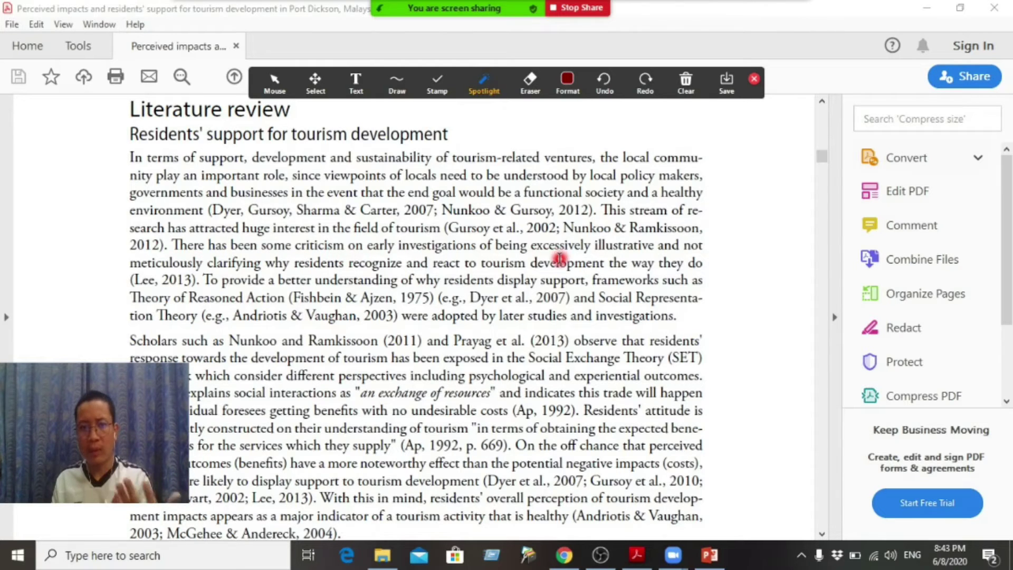
left_click(436, 87)
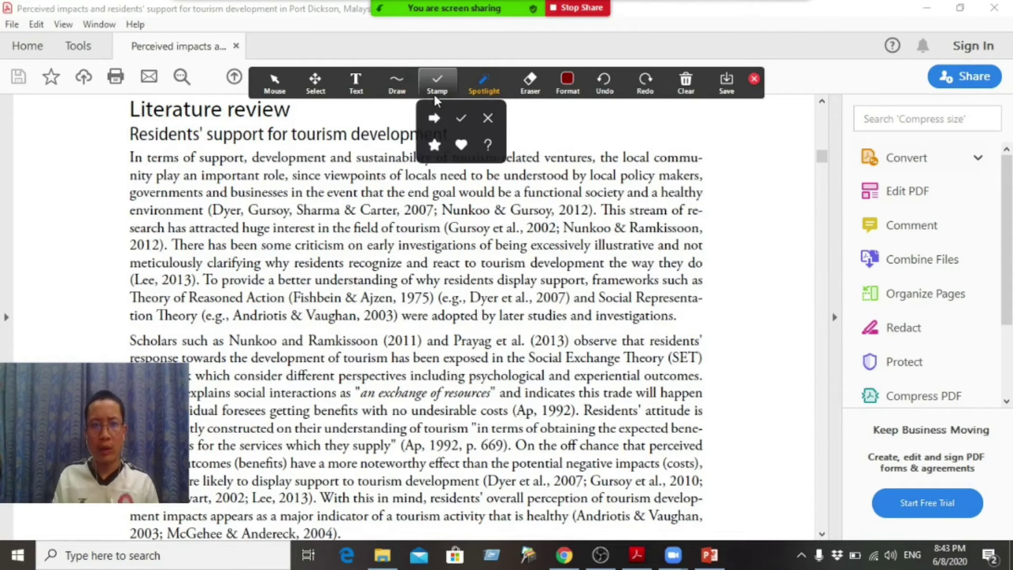
left_click(461, 117)
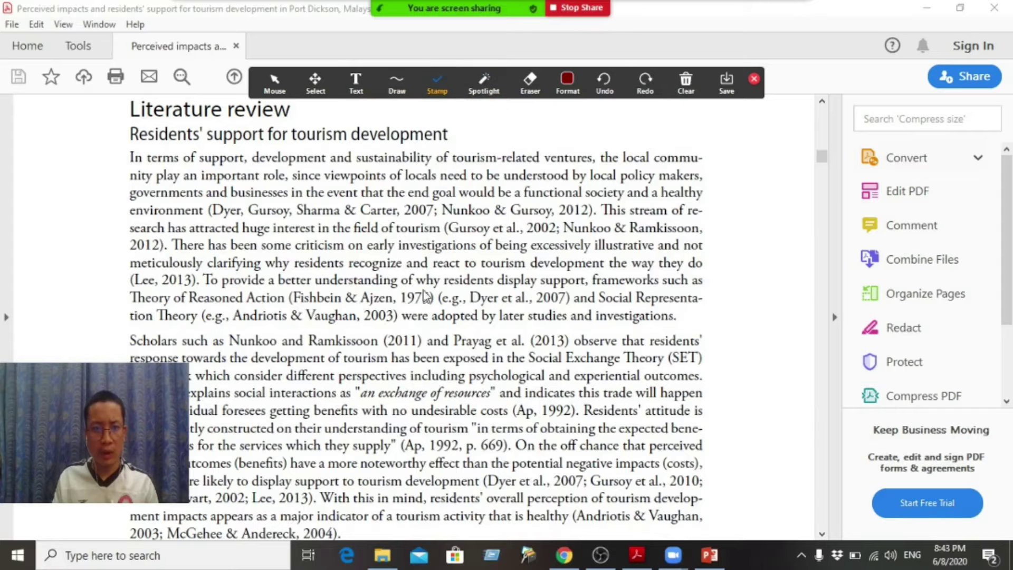
left_click(347, 290)
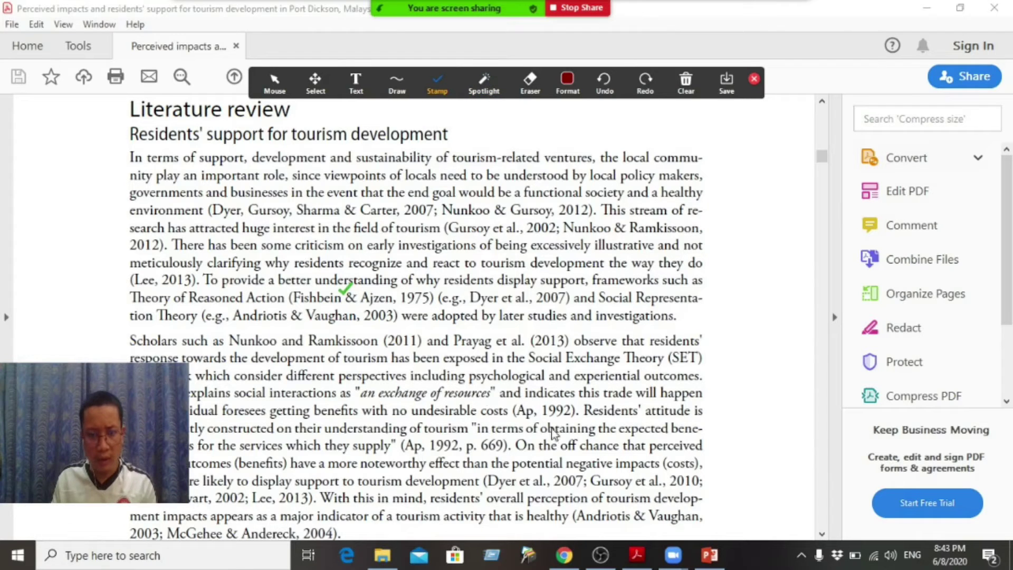
left_click(546, 405)
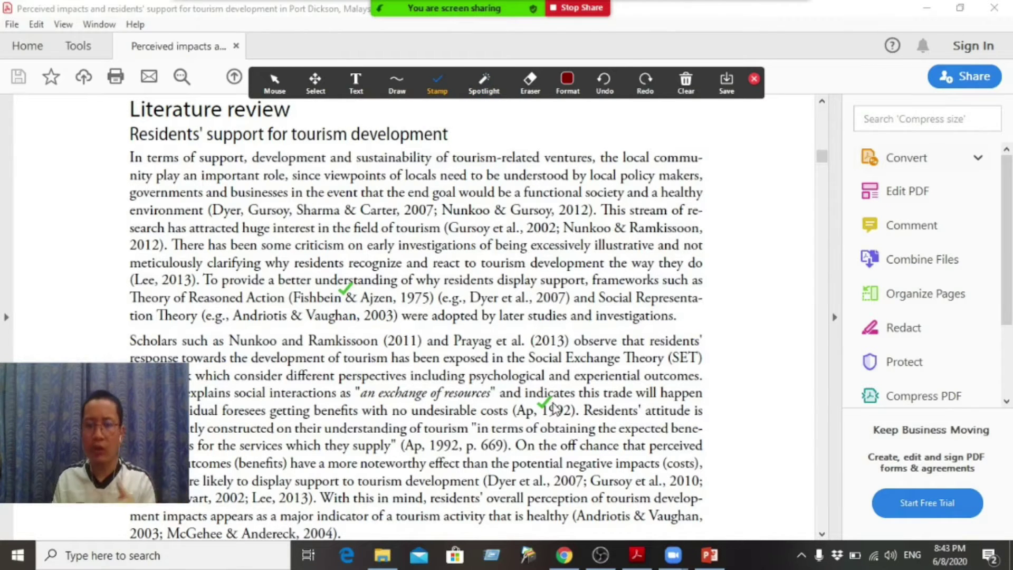
- Stamp three question marks after '(SET)'
left_click(437, 81)
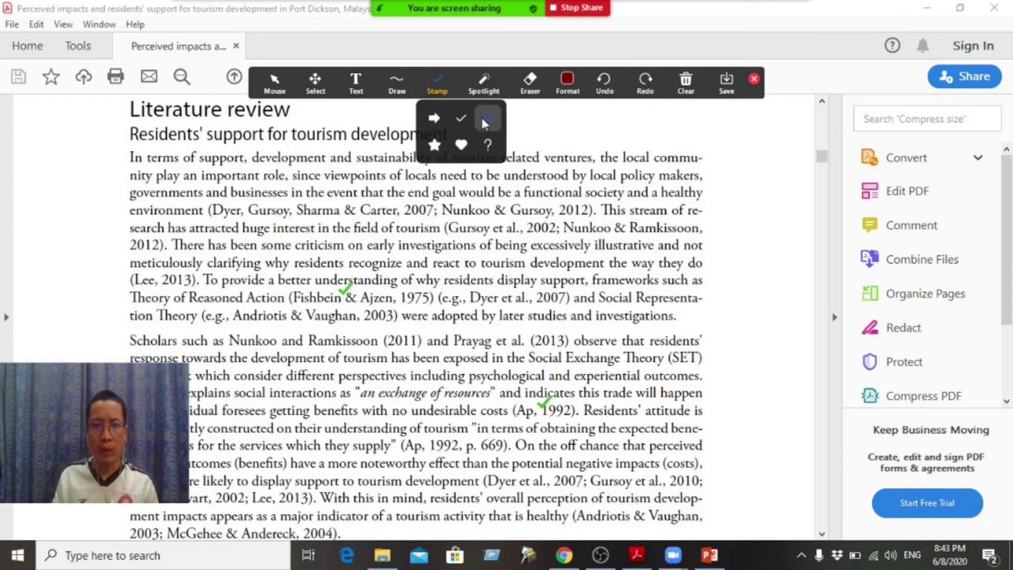
left_click(489, 144)
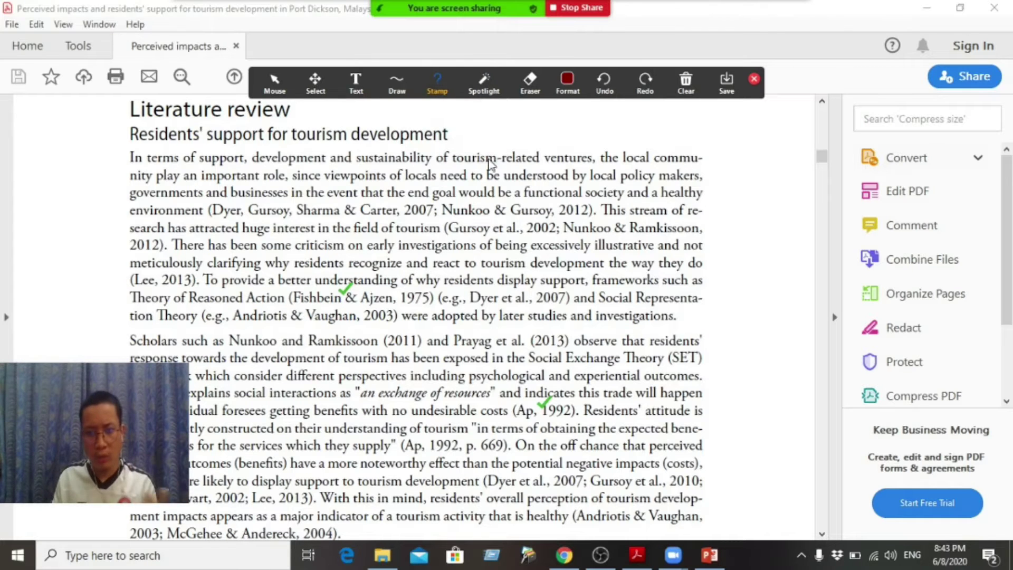
left_click(709, 358)
left_click(731, 359)
left_click(743, 360)
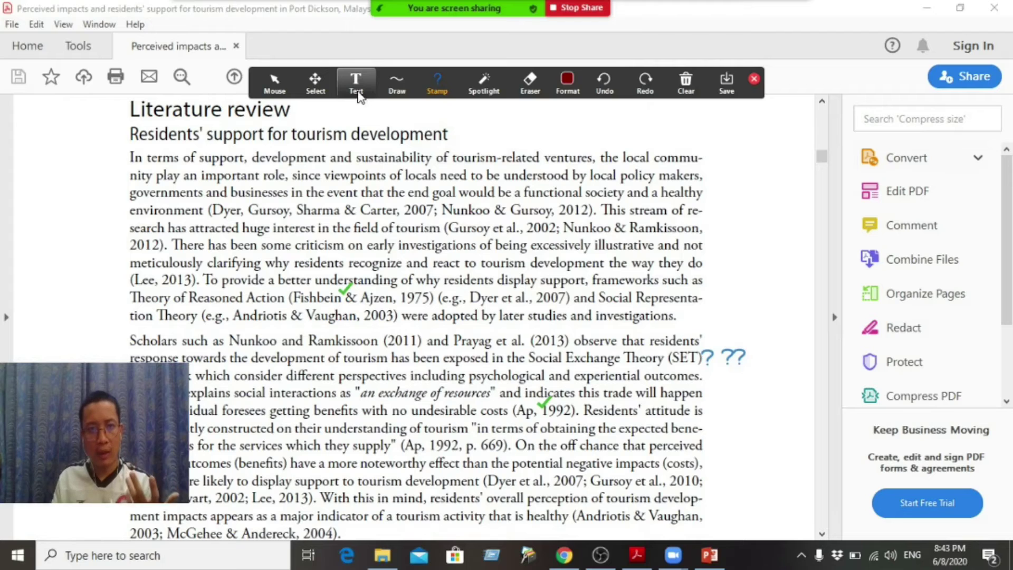
- Add the text note 'Social exchange theory' after the question marks, fixing the typo, then close annotating
left_click(356, 84)
left_click(762, 354)
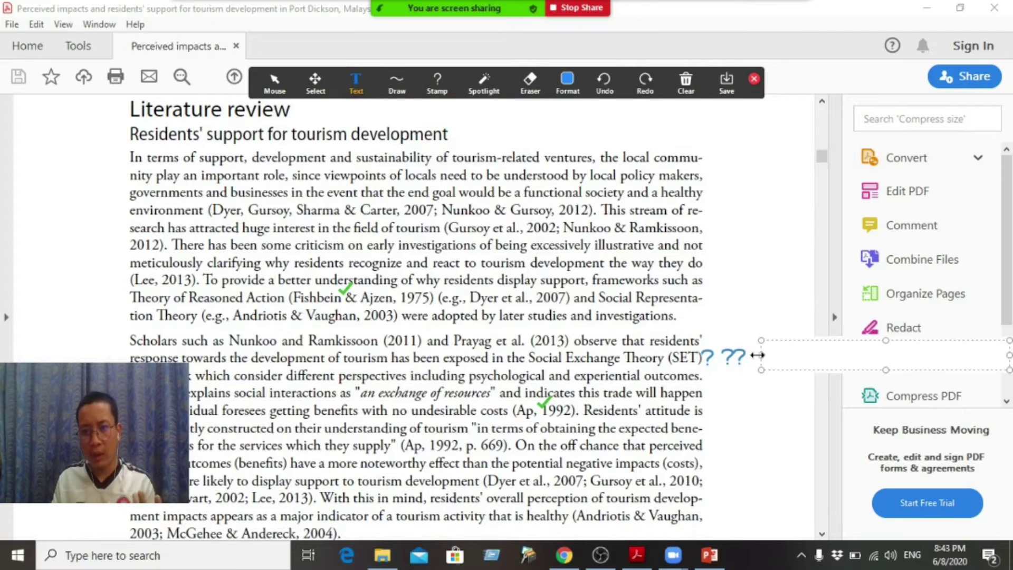
type("So")
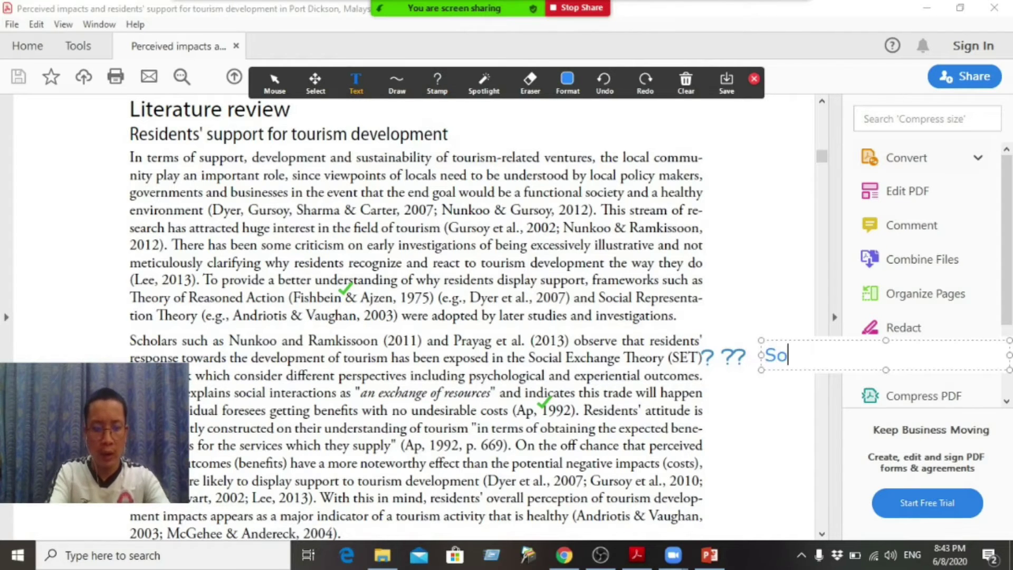
type("cial")
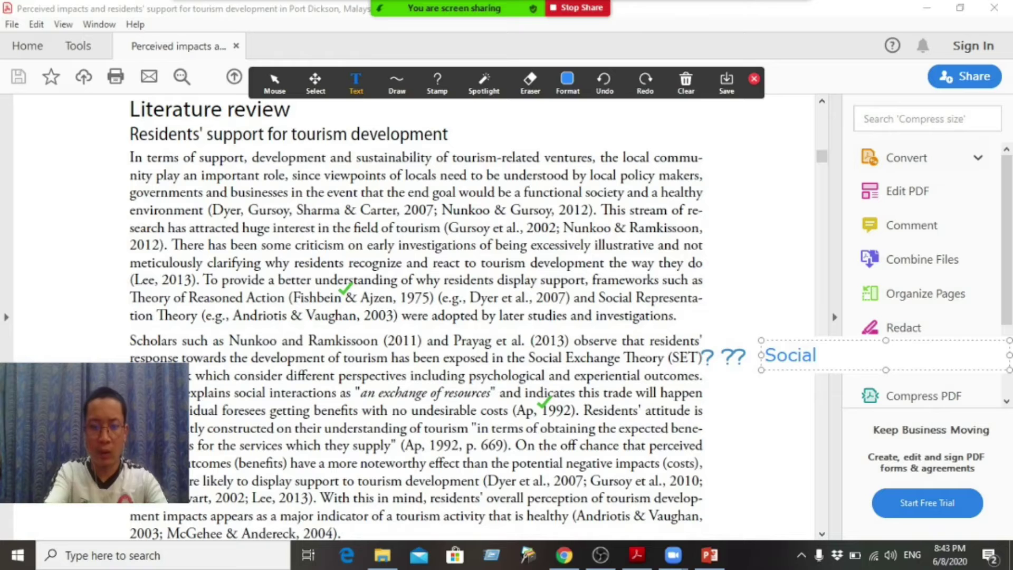
type(" exchange ")
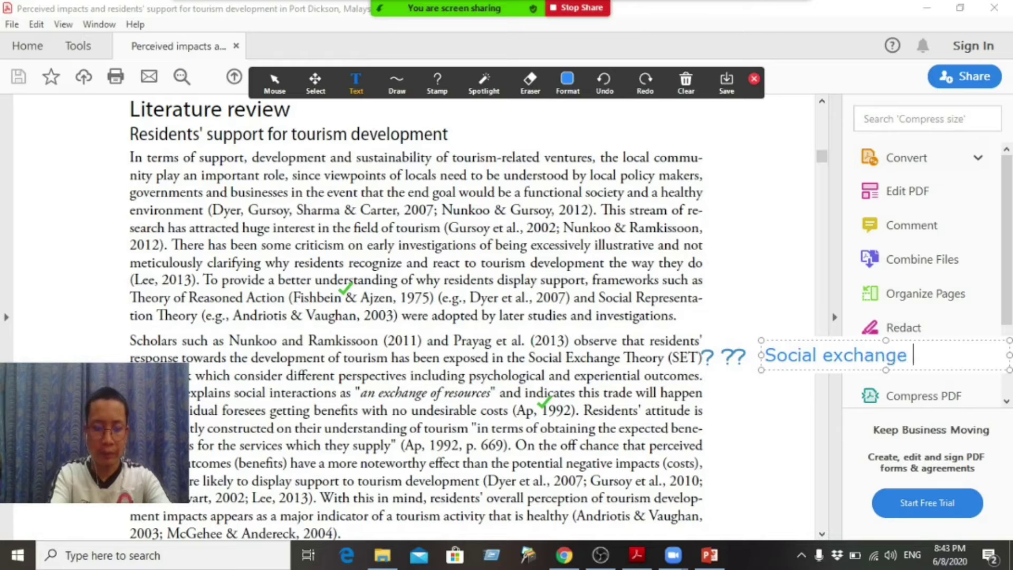
type("thoeory")
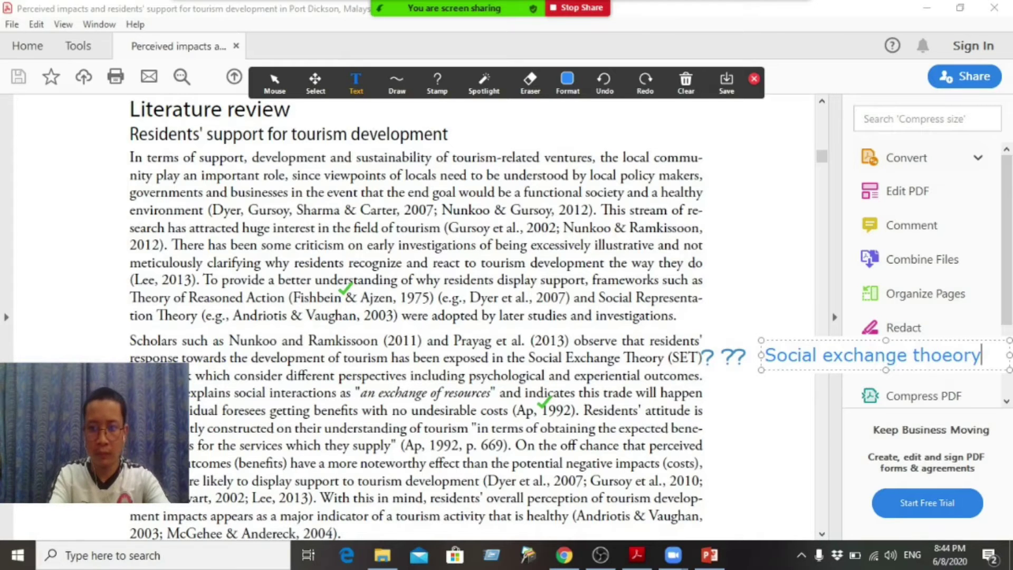
key("Left")
key("Left")
key("Left")
key("BackSpace")
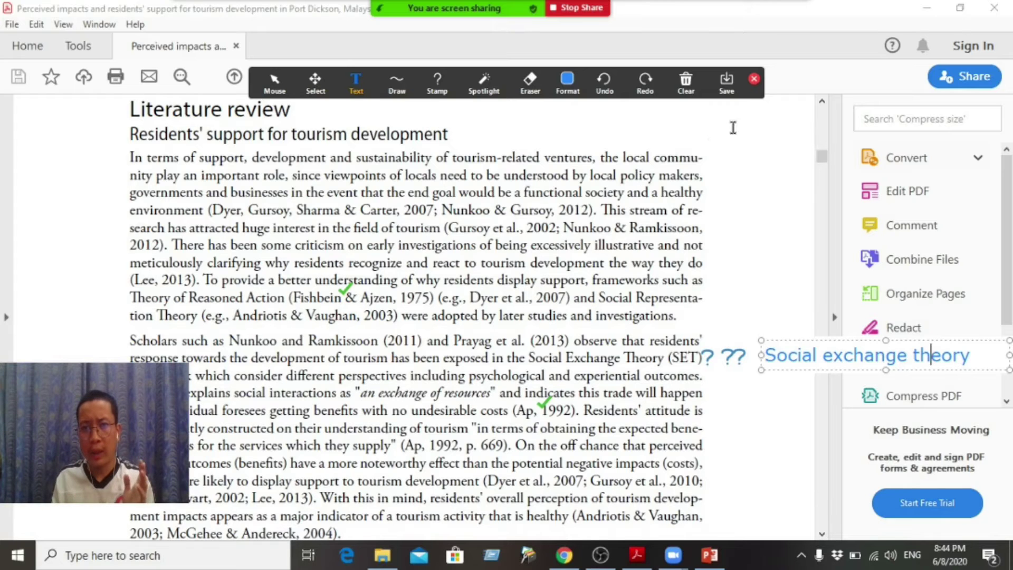
left_click(754, 78)
- Open the More menu in the floating meeting controls
mouse_move(585, 10)
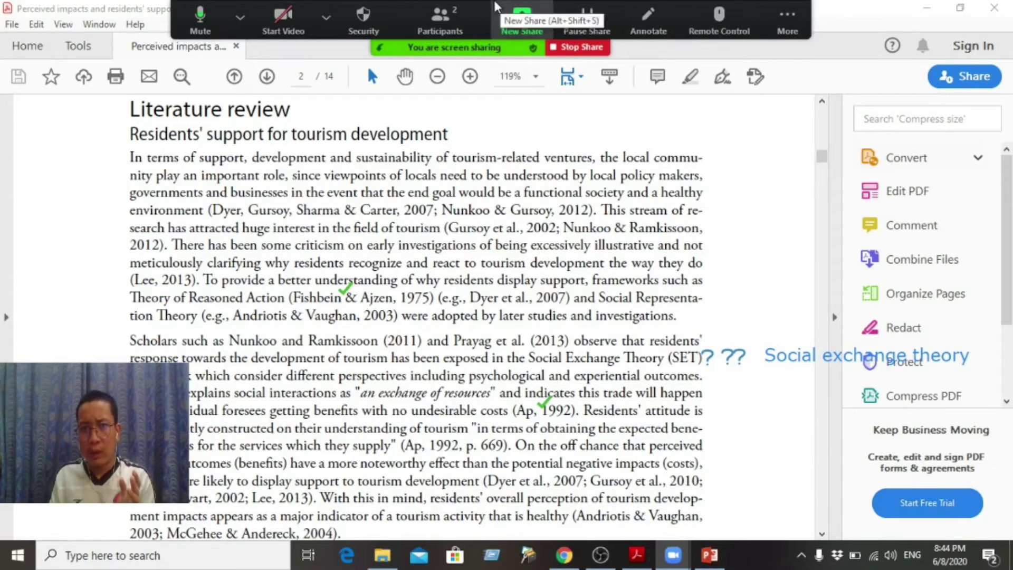
left_click(784, 24)
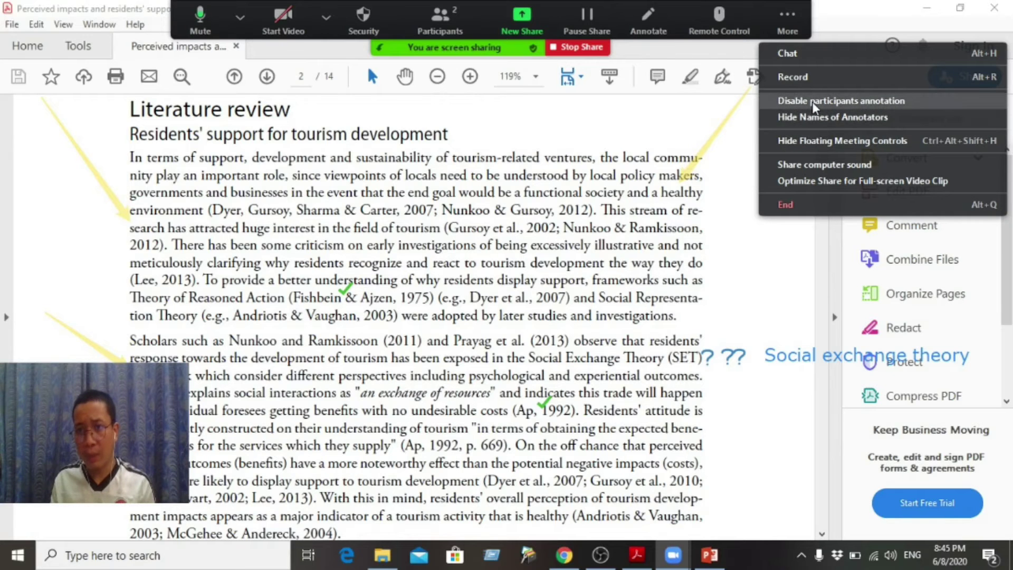
- Disable participants' annotation, then reopen More to confirm it is off
left_click(813, 102)
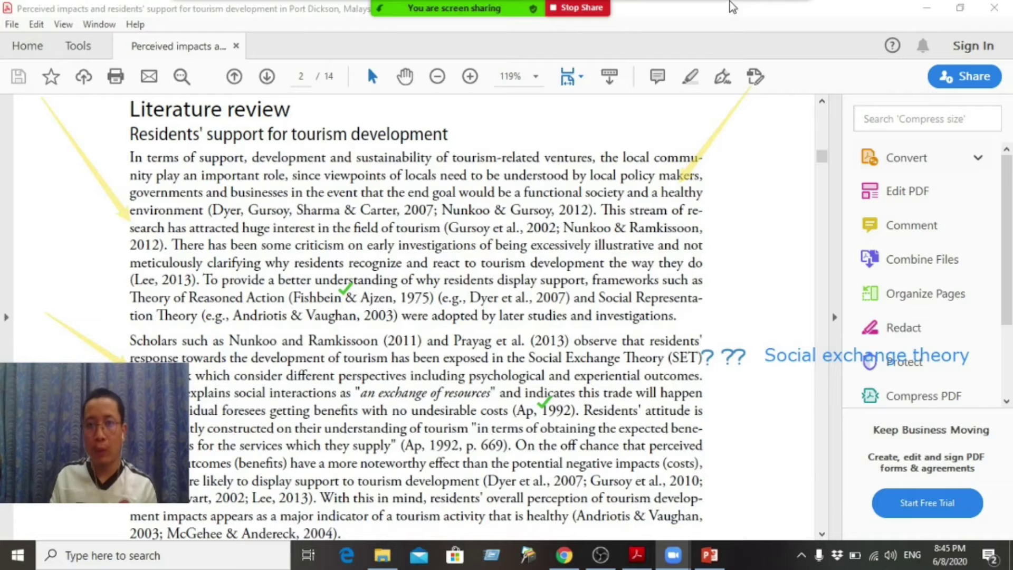
mouse_move(495, 2)
left_click(785, 17)
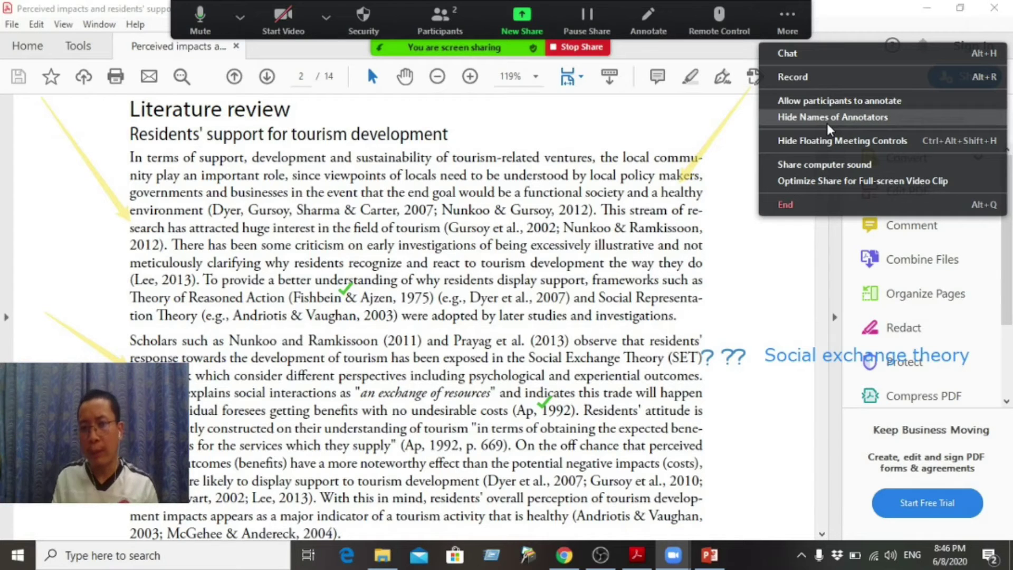
- Allow participants to annotate the shared PDF again
left_click(797, 103)
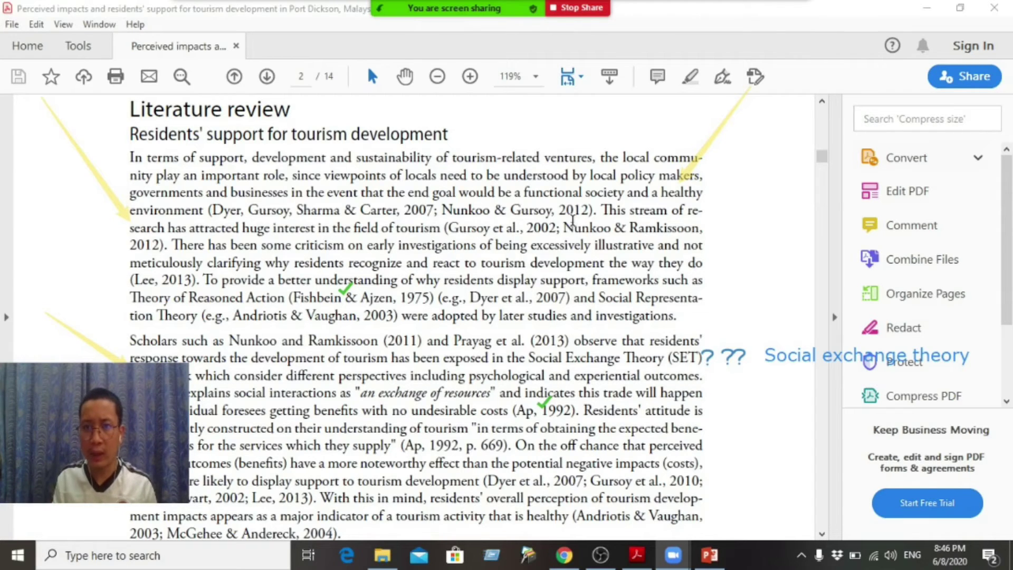
- Hide the annotators' names, show them again, then reopen the More menu
mouse_move(729, 5)
left_click(788, 17)
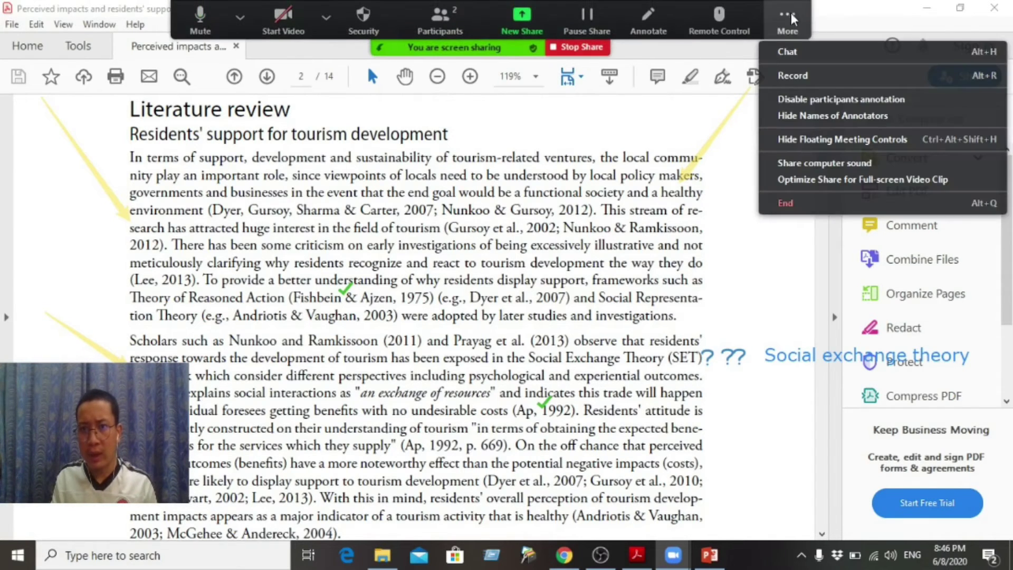
left_click(809, 117)
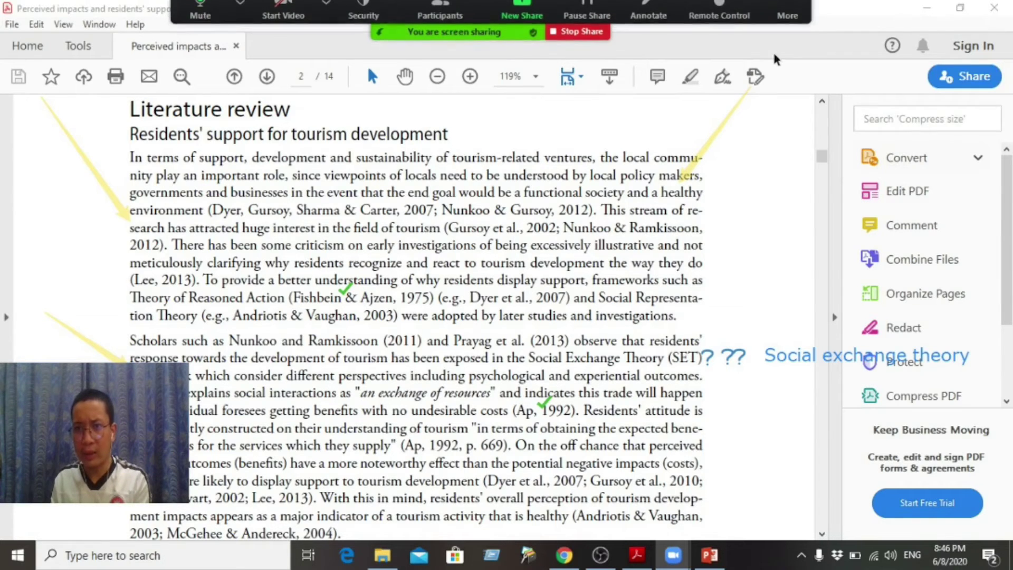
left_click(787, 10)
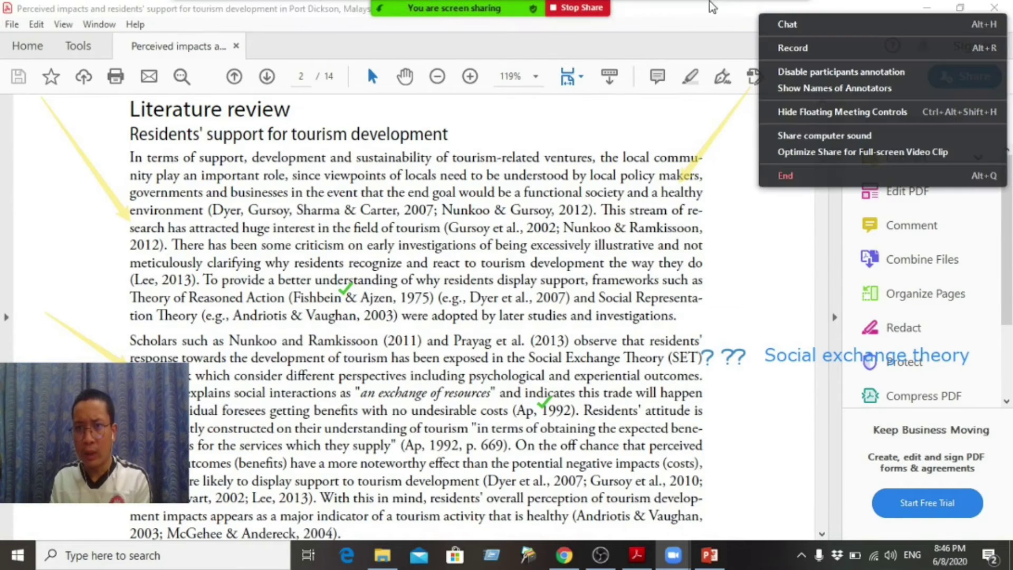
left_click(786, 90)
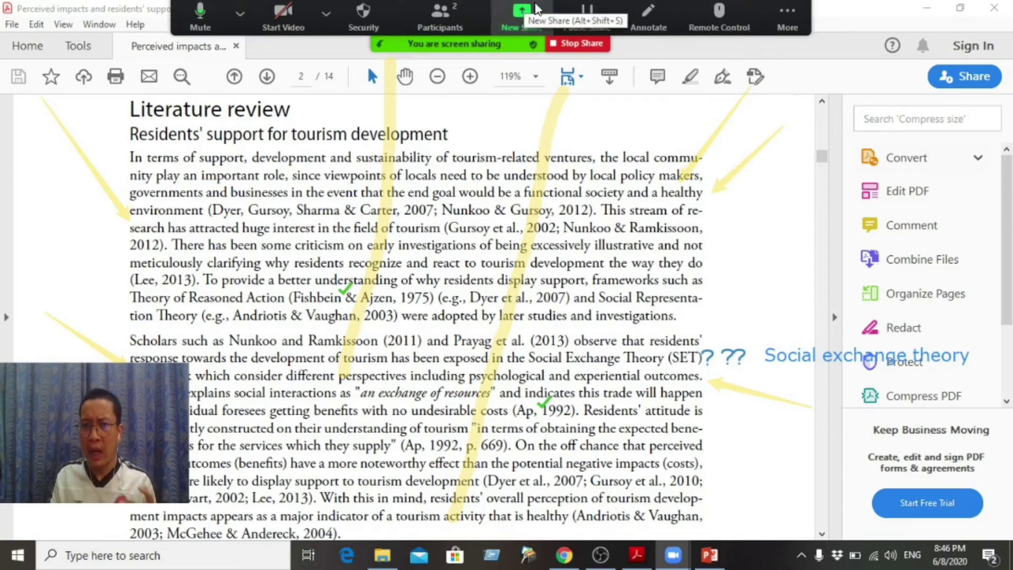
left_click(804, 24)
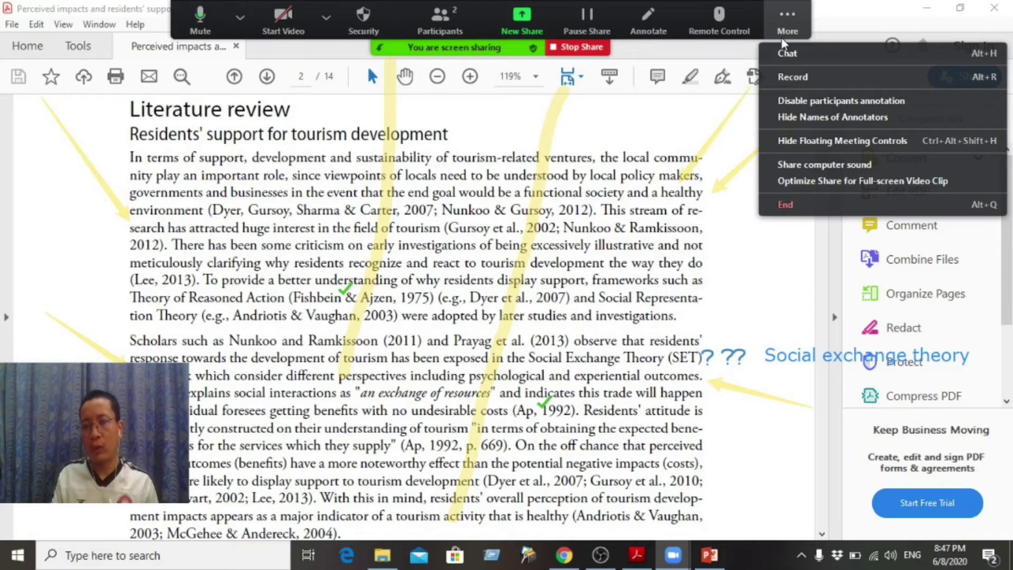
- Close the options menu and check the Mute and Start Video dropdown choices
left_click(440, 264)
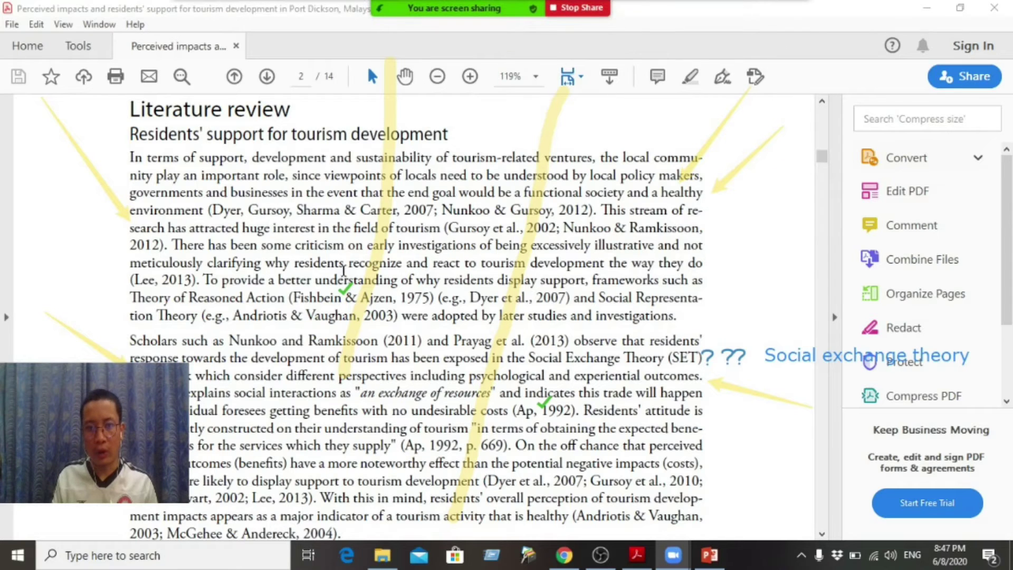
mouse_move(361, 6)
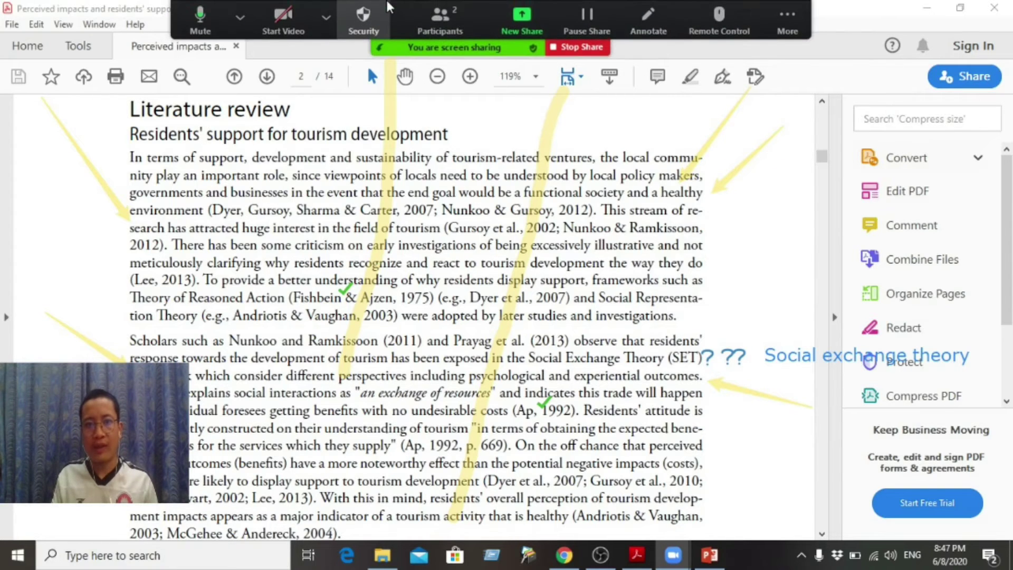
left_click(240, 18)
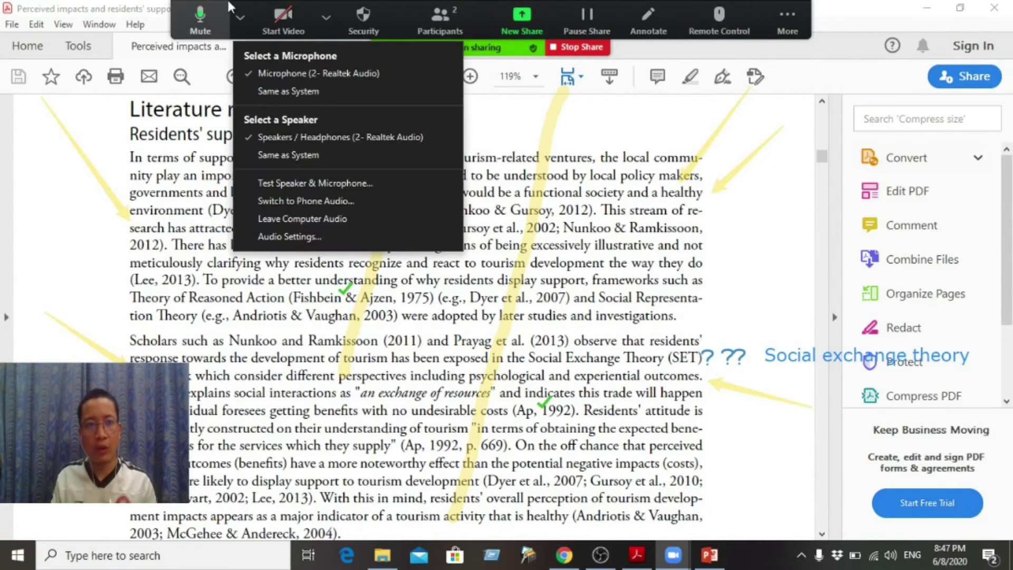
left_click(326, 17)
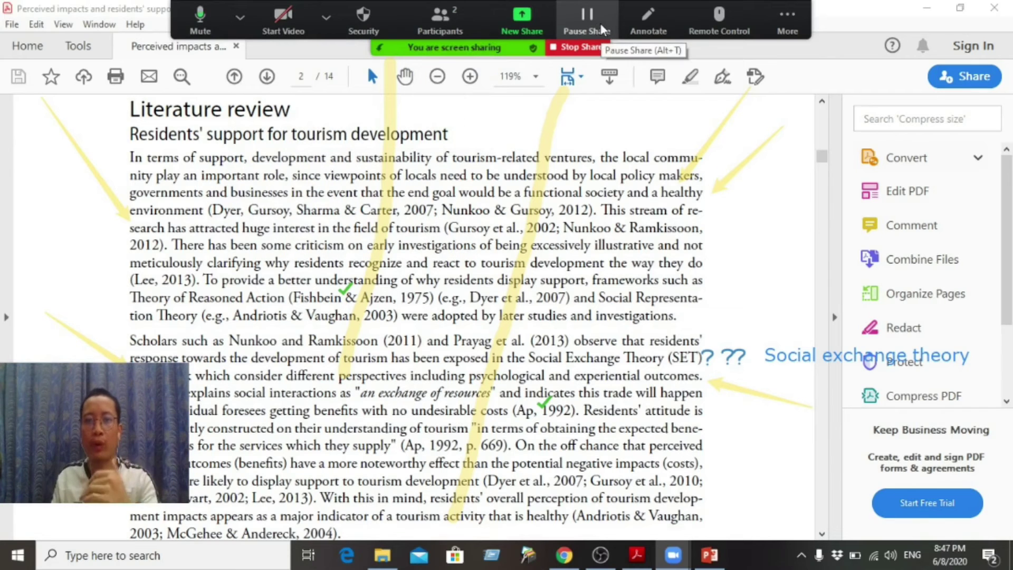
- Drag the floating meeting controls down over the lower half of the page and open More
left_click_drag(455, 50, 446, 275)
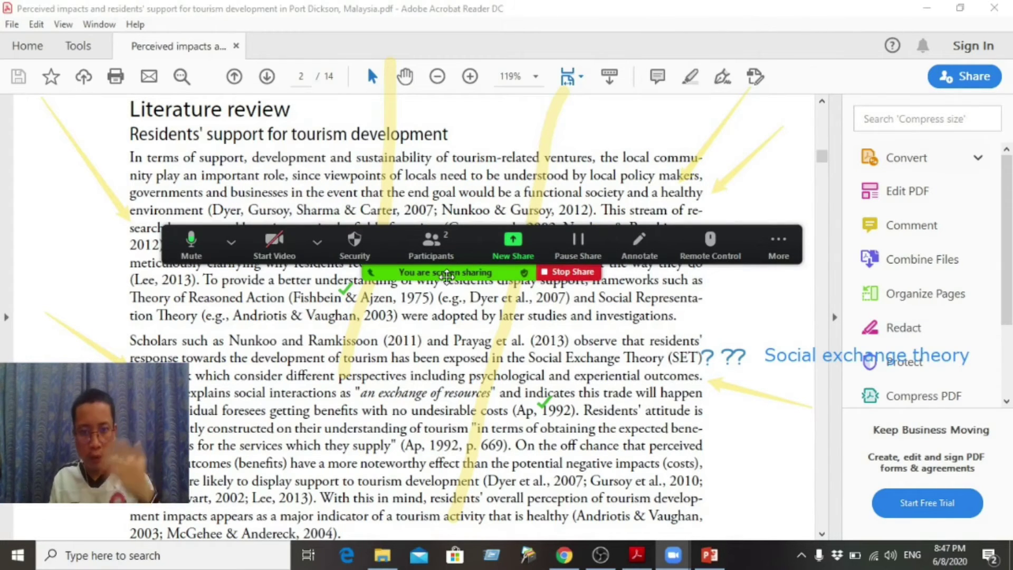
left_click_drag(446, 275, 413, 430)
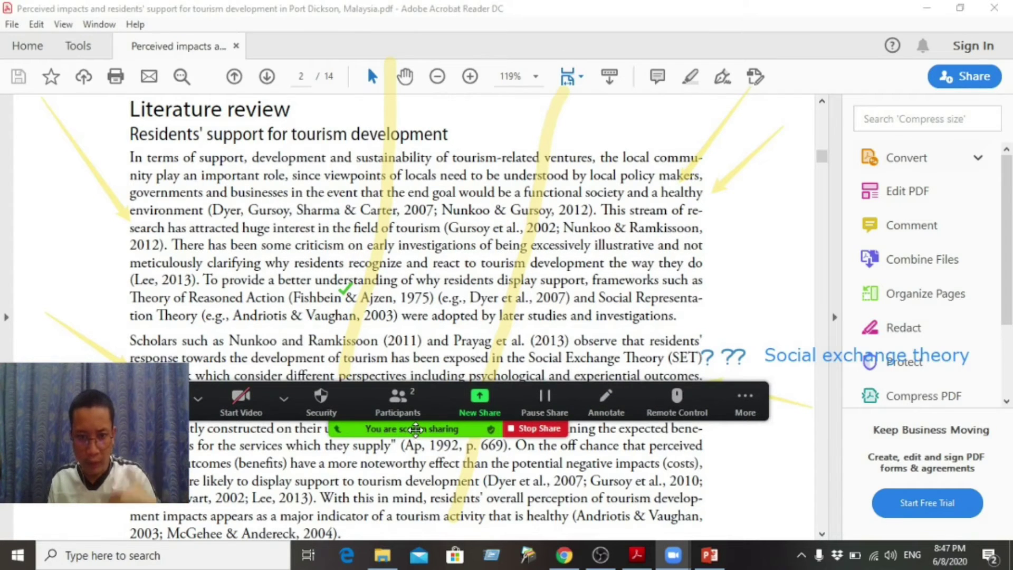
left_click_drag(418, 426, 428, 406)
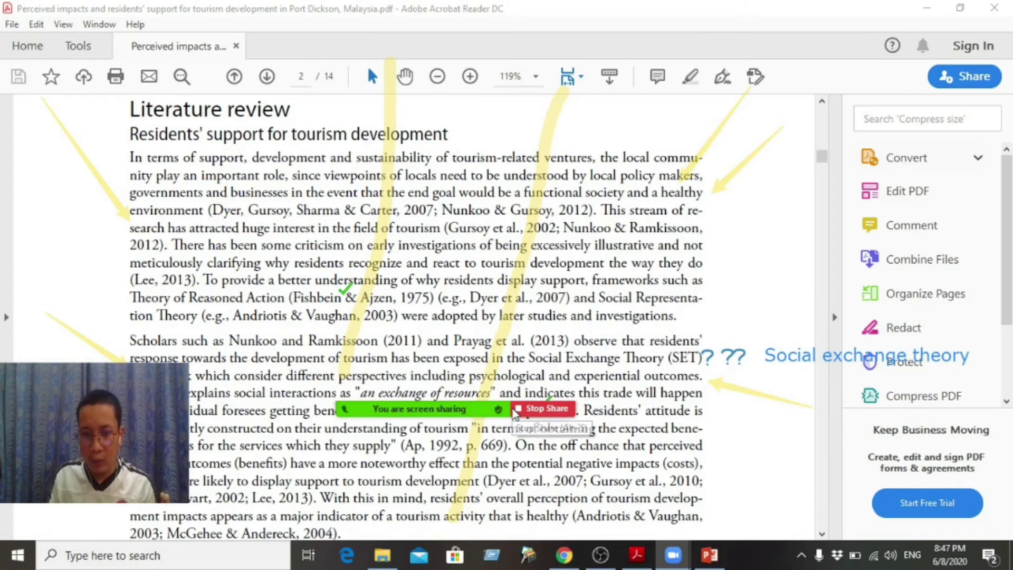
mouse_move(470, 409)
left_click(748, 384)
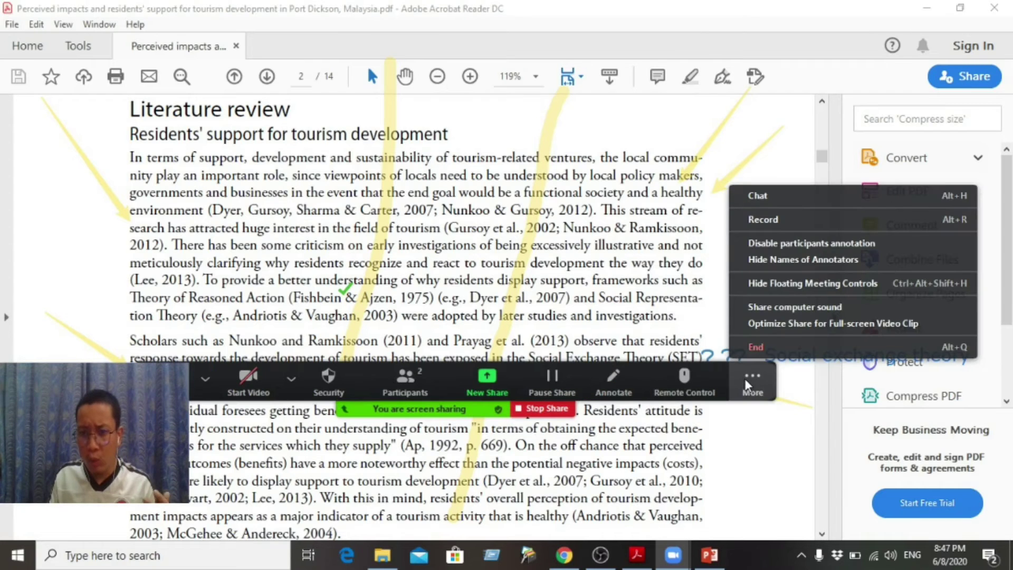
- Hide the floating meeting controls, restore them with Esc, and drag the toolbar back to the top edge
left_click(753, 285)
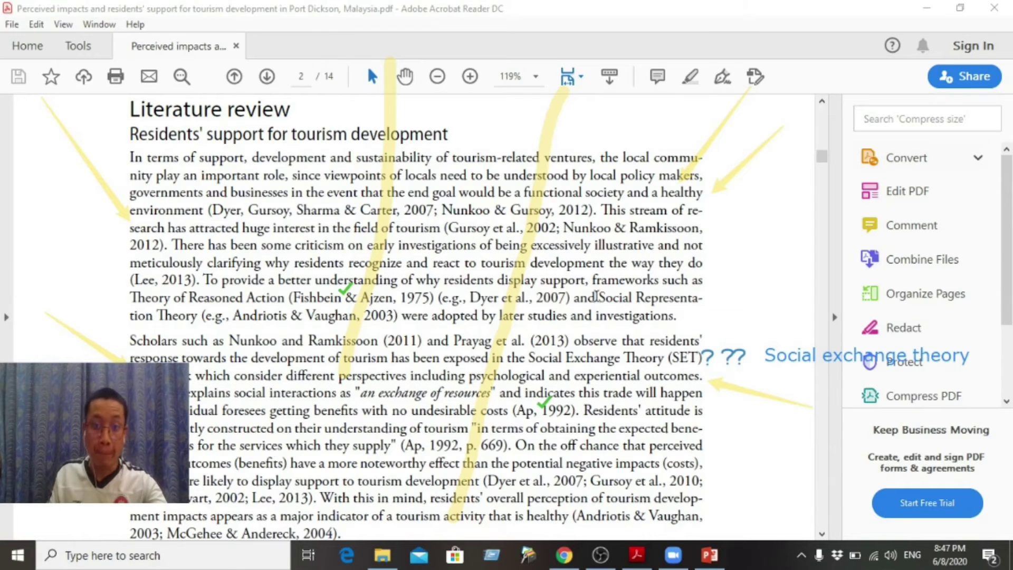
key("Escape")
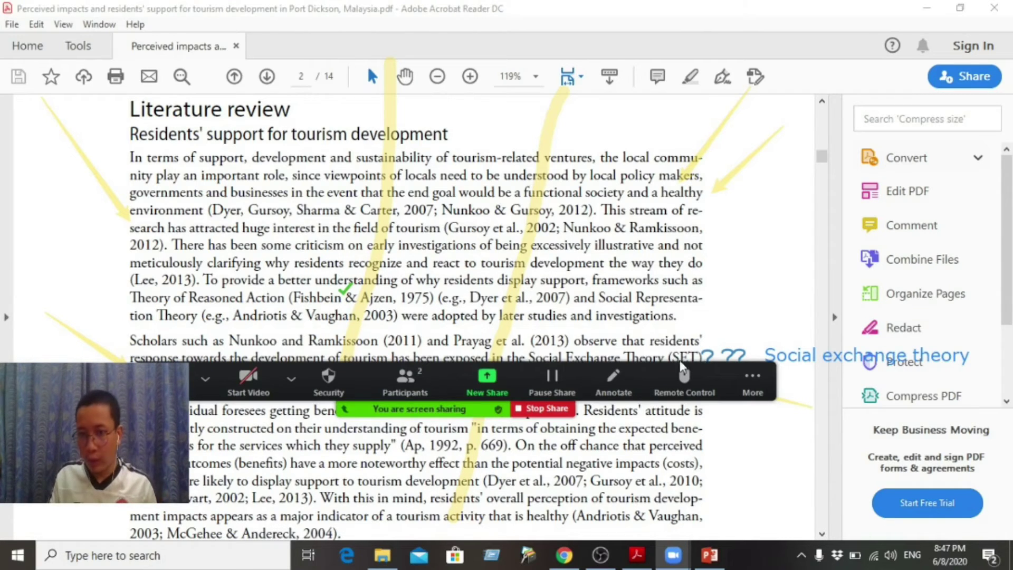
left_click(760, 384)
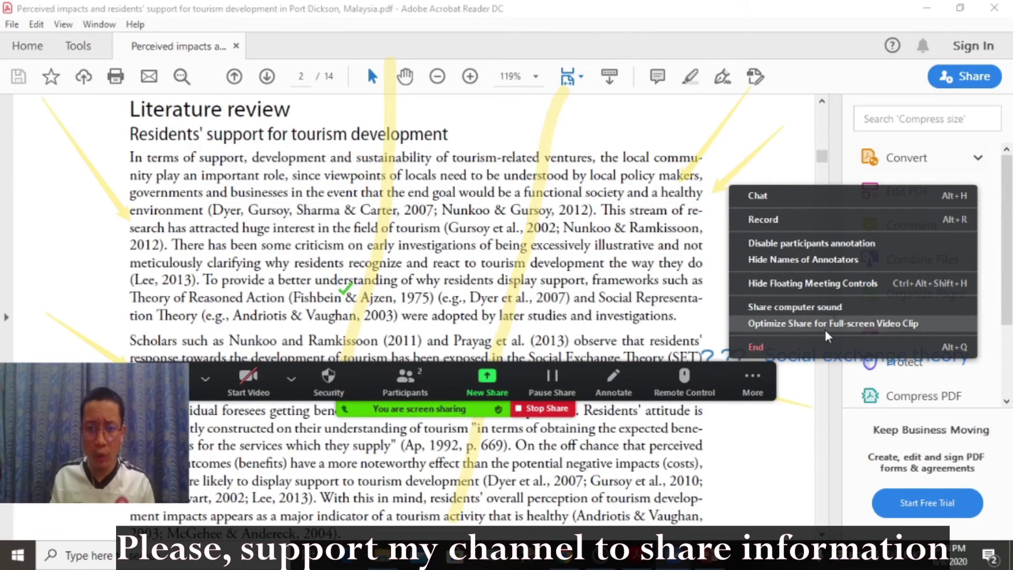
left_click(475, 410)
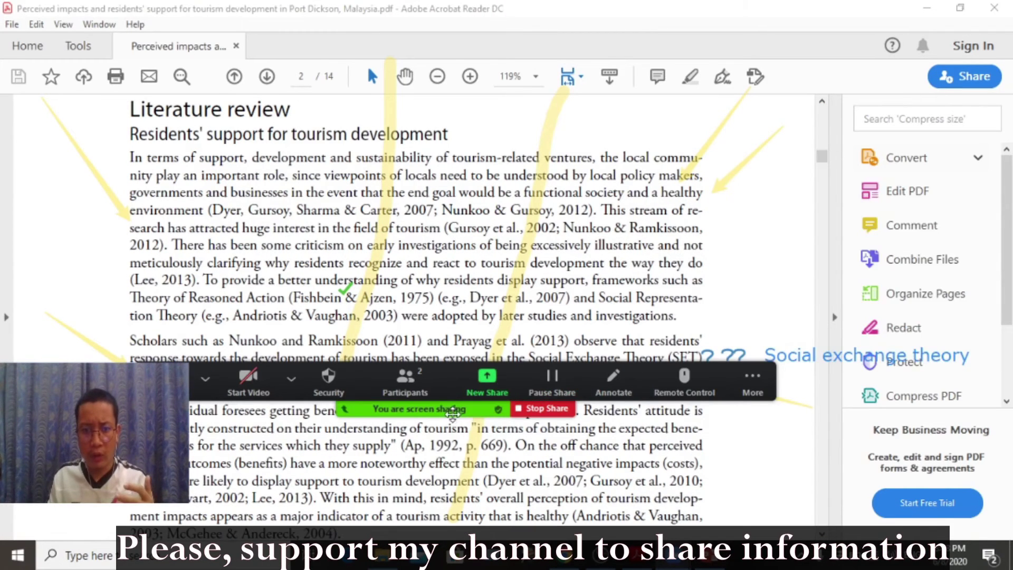
left_click_drag(452, 413, 494, 53)
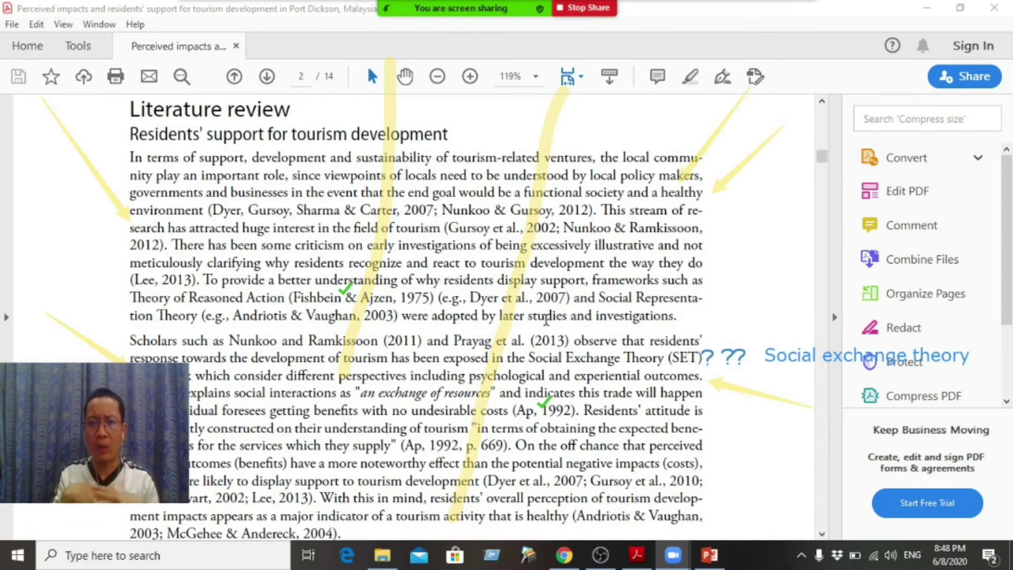
- Switch the screen share to the 'Presentation2 - PowerPoint' window
mouse_move(489, 9)
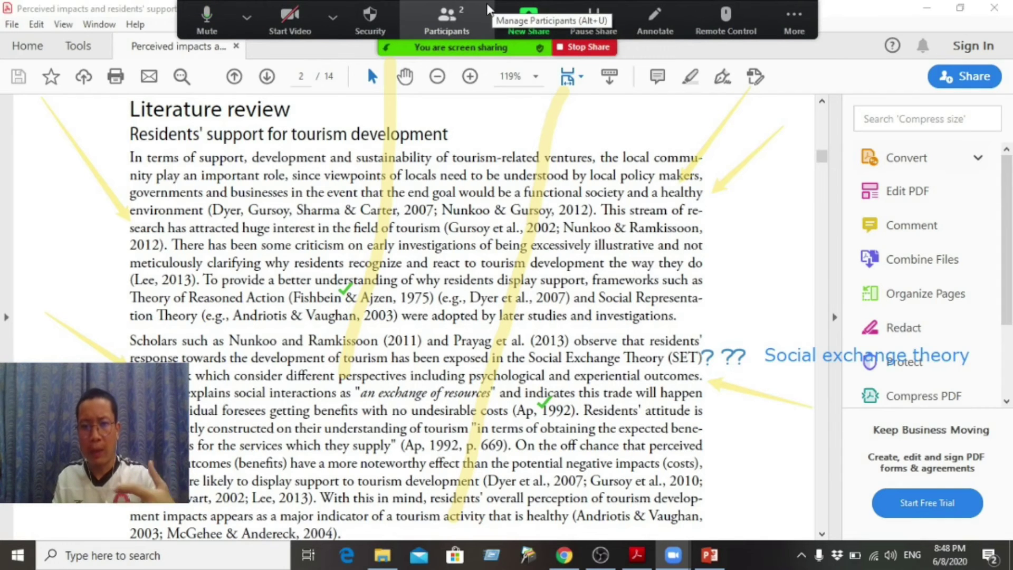
left_click(537, 21)
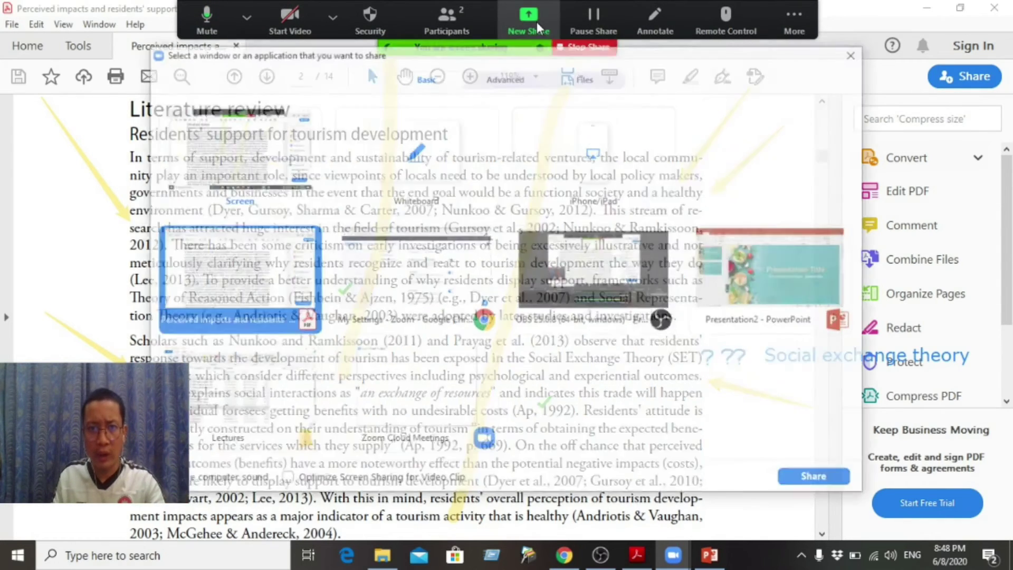
left_click(778, 316)
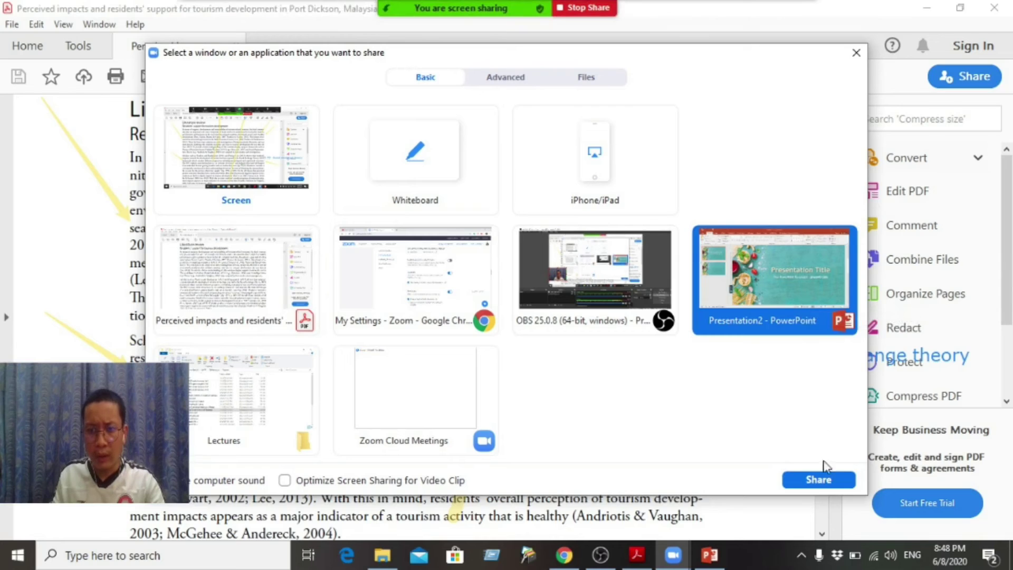
left_click(823, 481)
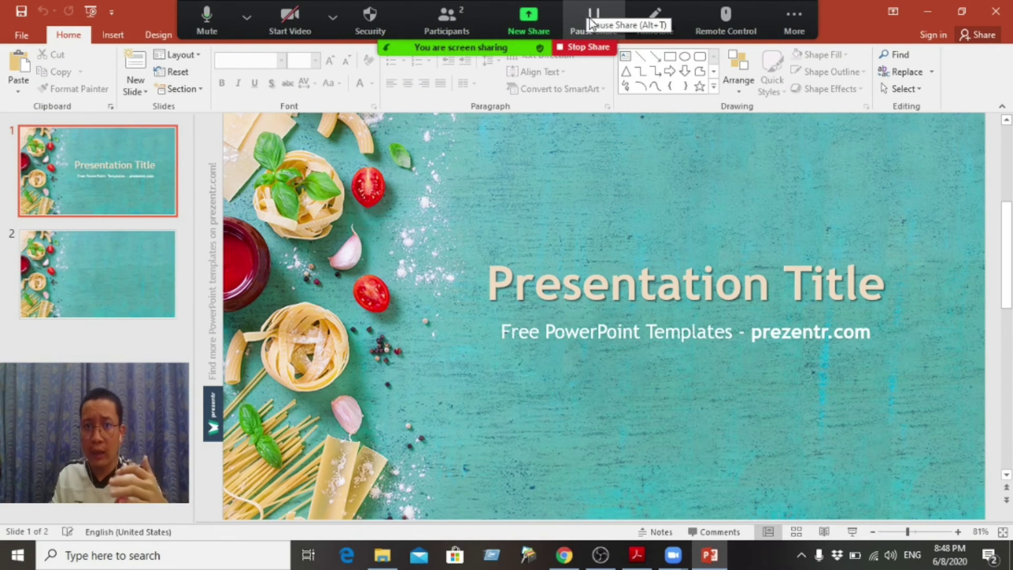
- Switch the screen share back to the Acrobat PDF window
left_click(529, 21)
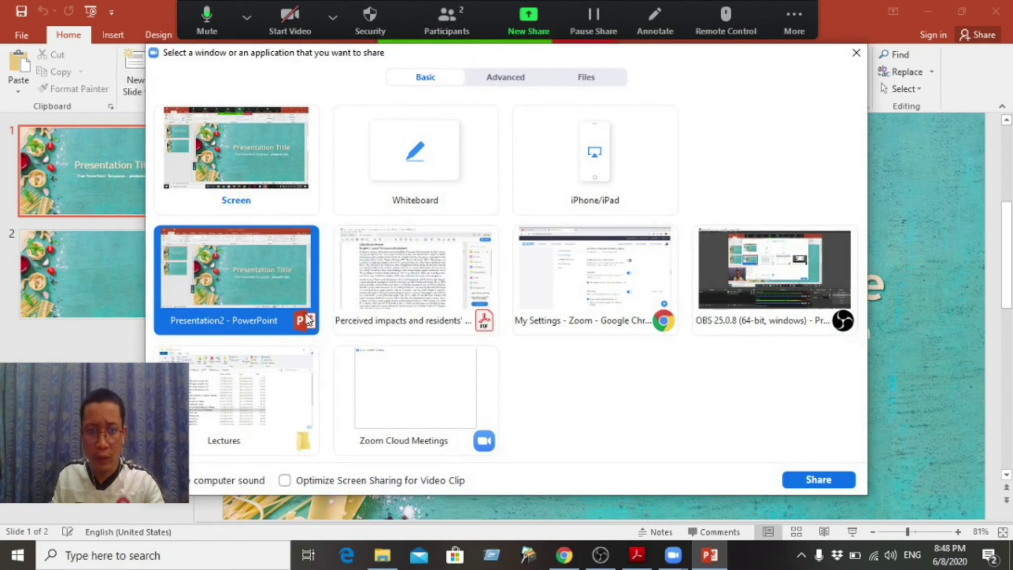
left_click(441, 307)
left_click(816, 479)
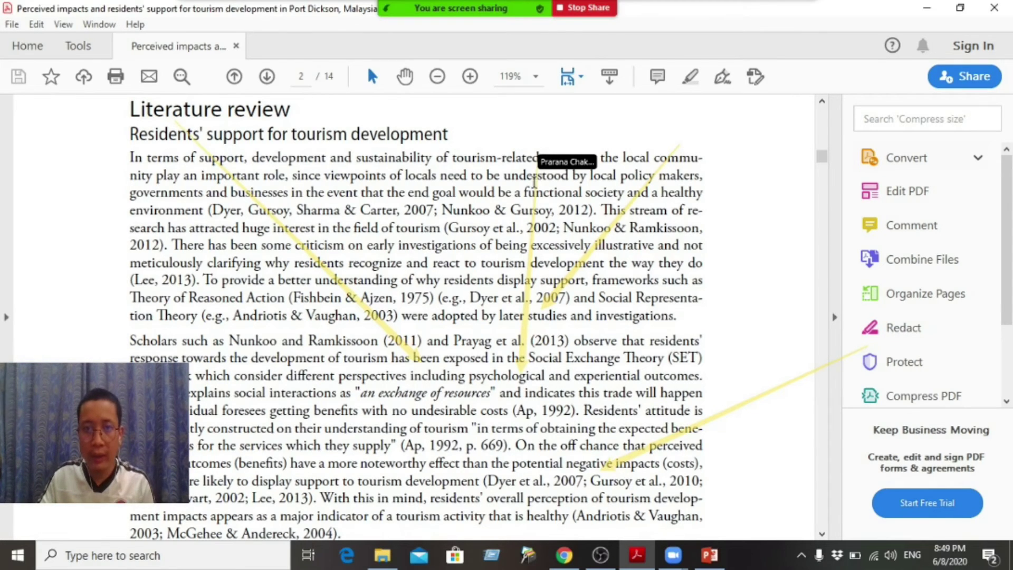
- Bring the zoom.us My Settings page in Chrome forward and start annotating over it
left_click(574, 562)
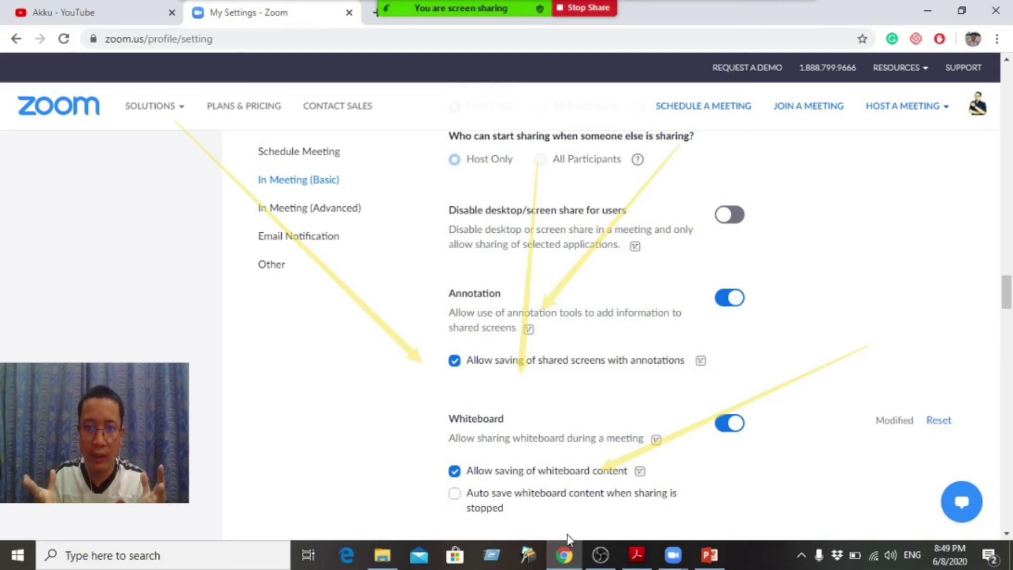
left_click(655, 19)
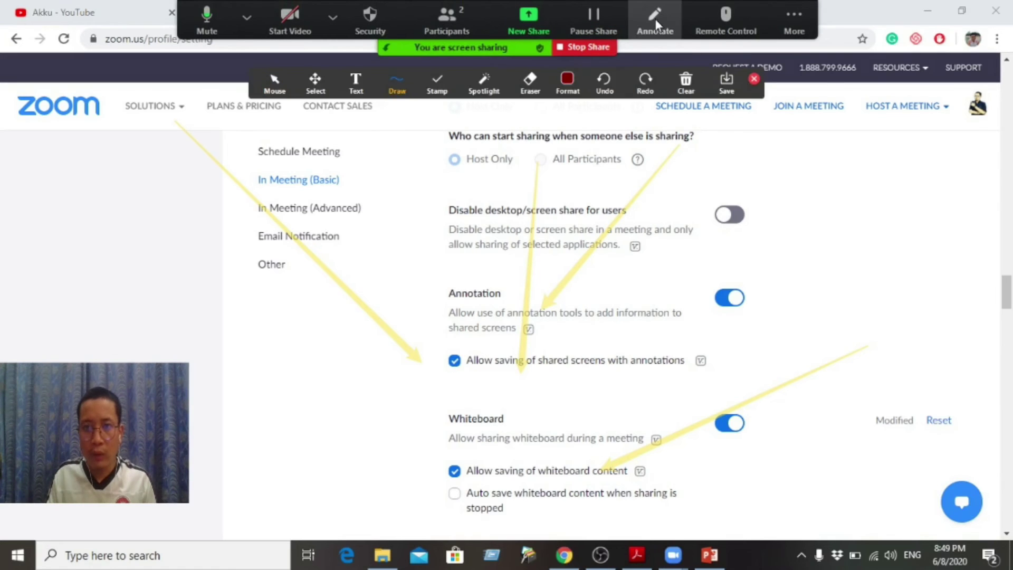